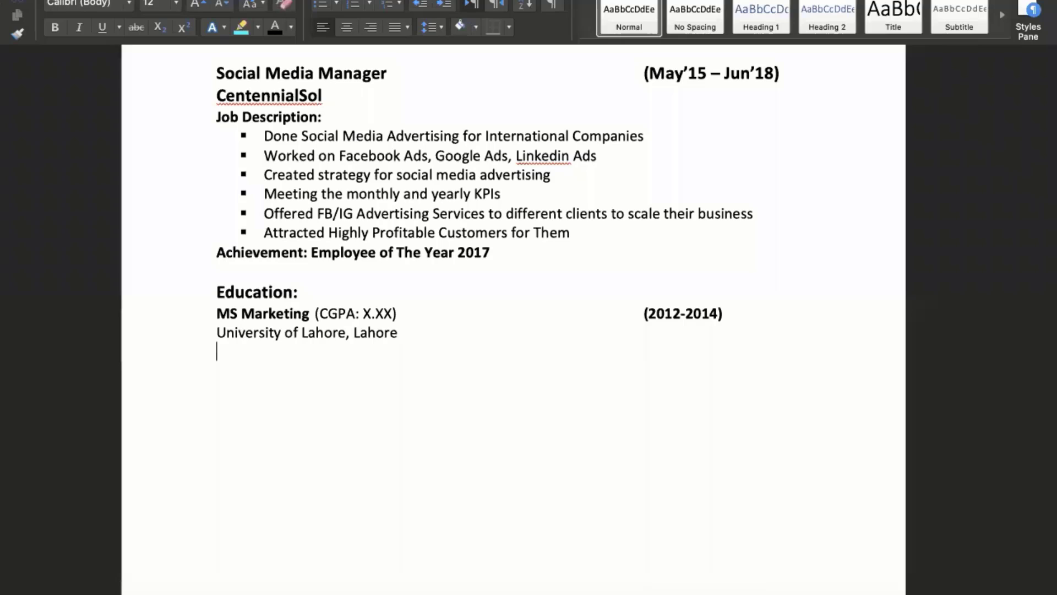
Step: Copy the "Education:" heading and paste it one blank line below the University of Lahore entry
left_click(161, 309)
left_click(168, 292)
key("super+c")
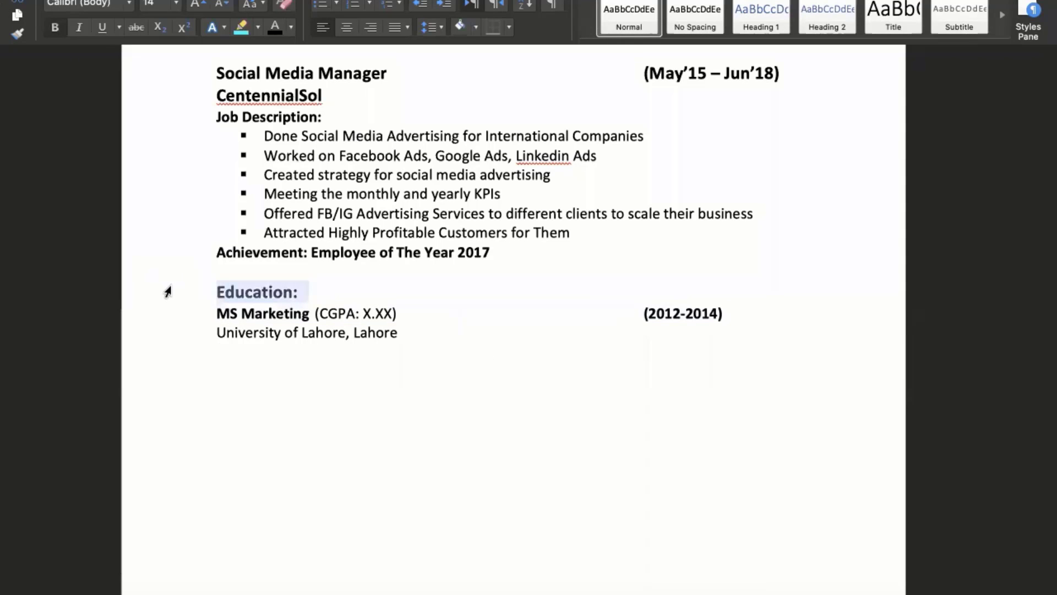
left_click(250, 420)
key("super+v")
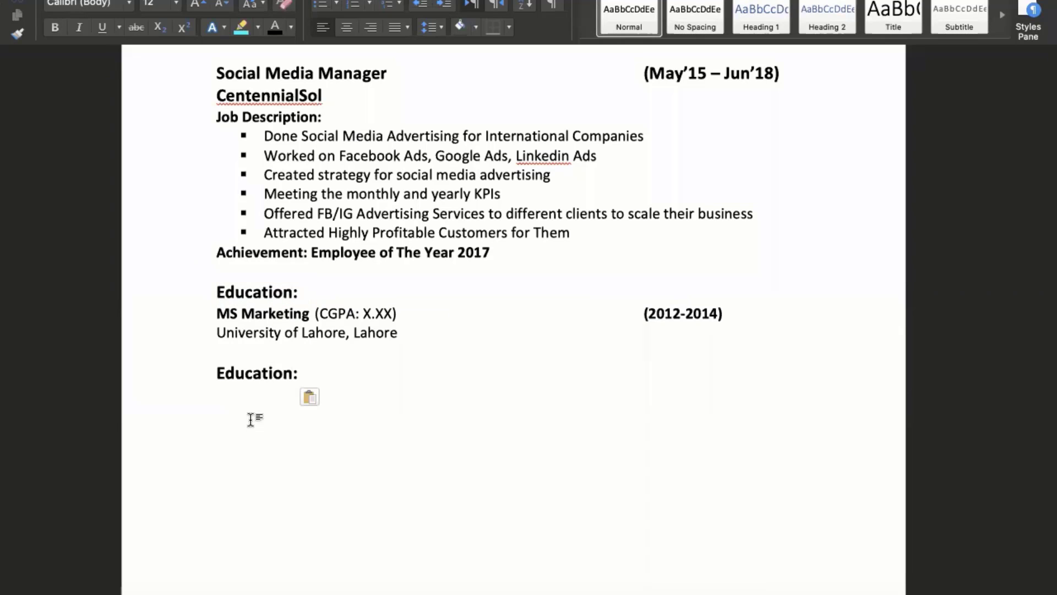
Step: Change the lower, pasted "Education:" heading to "Certifications:" and continue on the line beneath it
key("BackSpace")
key("Left")
key("BackSpace")
key("BackSpace")
key("BackSpace")
key("BackSpace")
key("BackSpace")
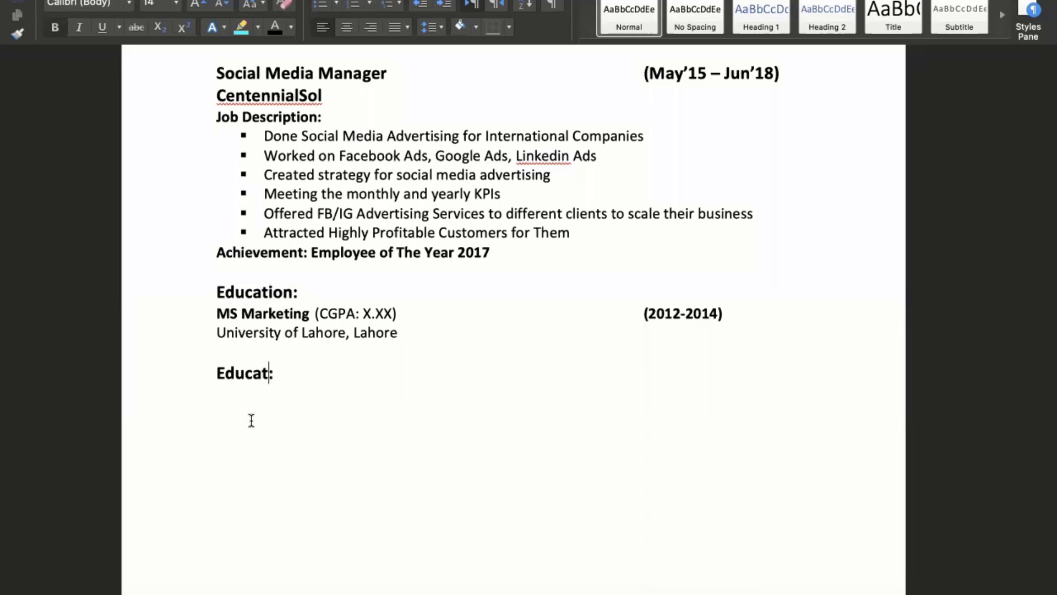
key("BackSpace")
key("BackSpace")
key("BackSpace")
type("Ceret")
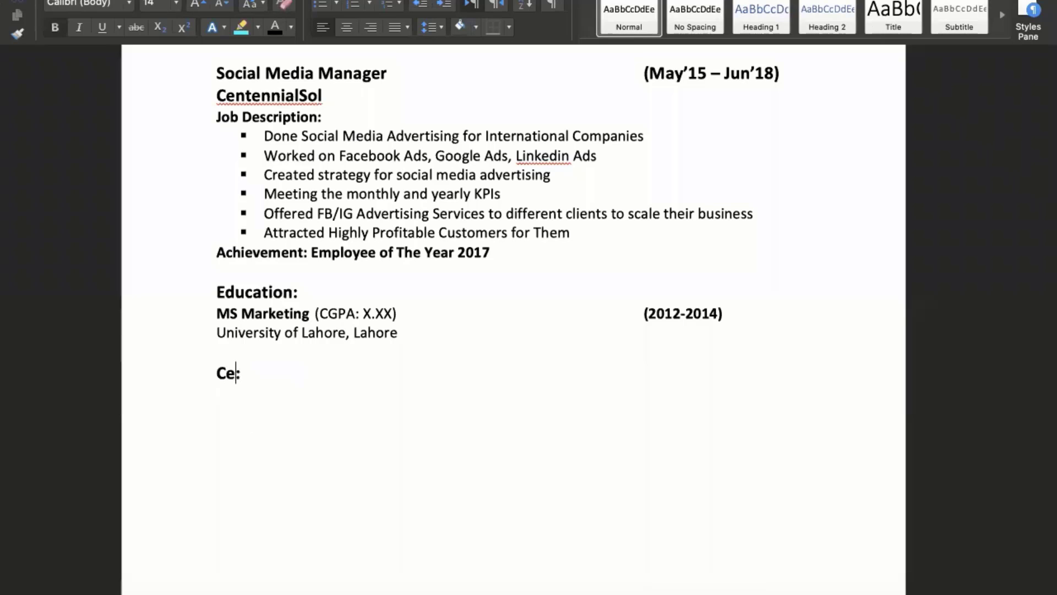
type("i")
key("BackSpace")
key("BackSpace")
key("BackSpace")
type("ti")
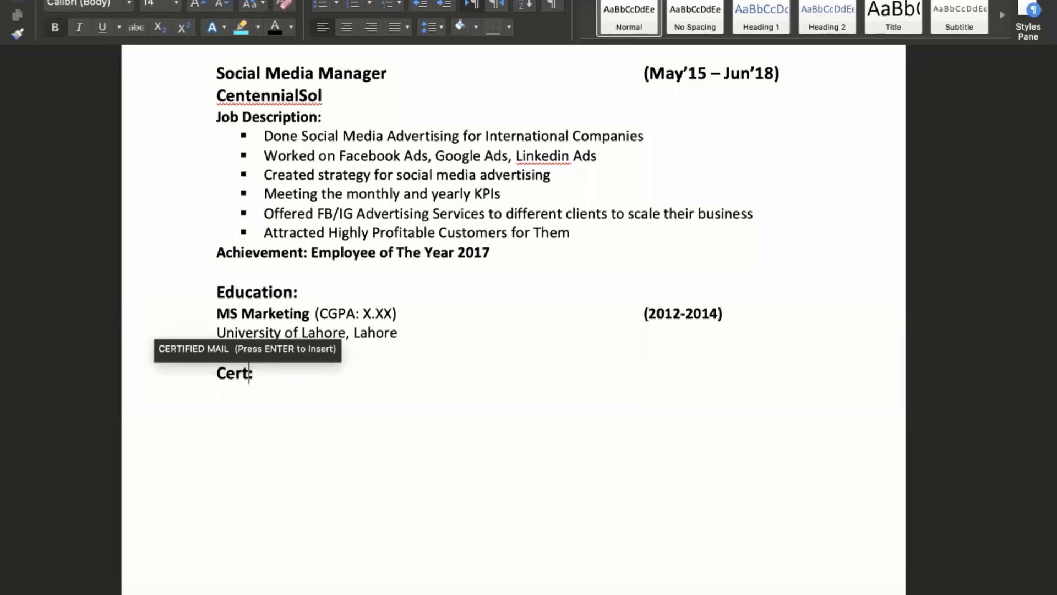
type("fications")
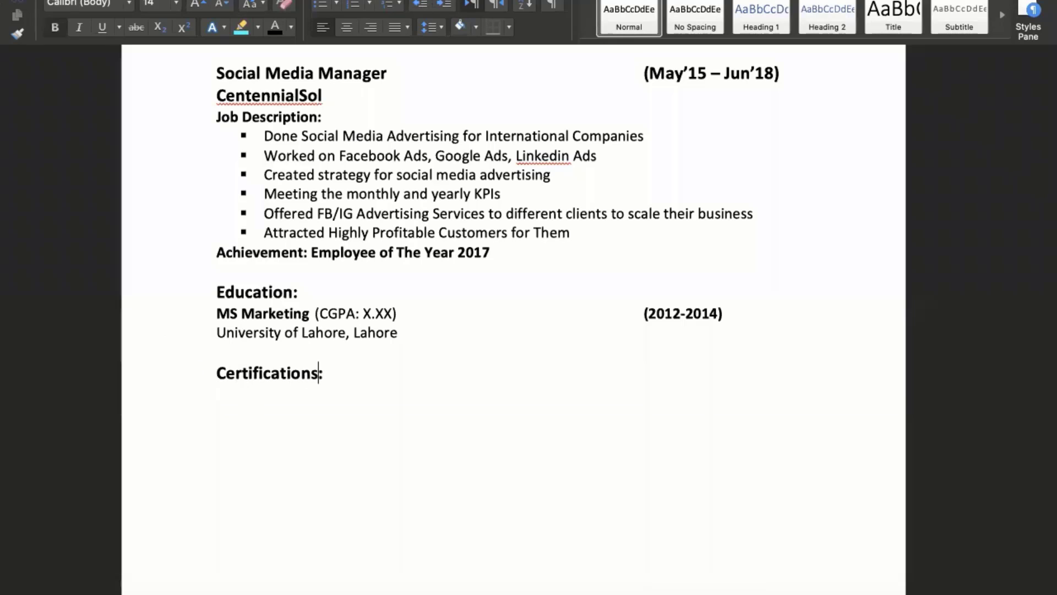
key("Return")
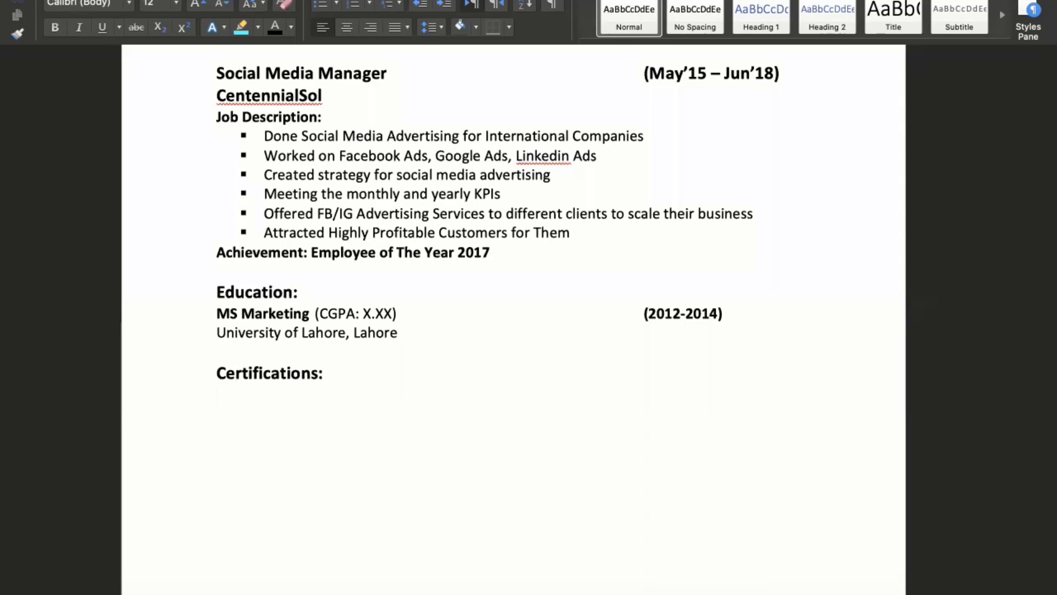
type("Google")
key("BackSpace")
key("BackSpace")
key("BackSpace")
key("BackSpace")
key("BackSpace")
key("BackSpace")
key("BackSpace")
Step: Start a numbered list under the Certifications heading with the item "Google Data Studio, Google, 2021"
type("1.")
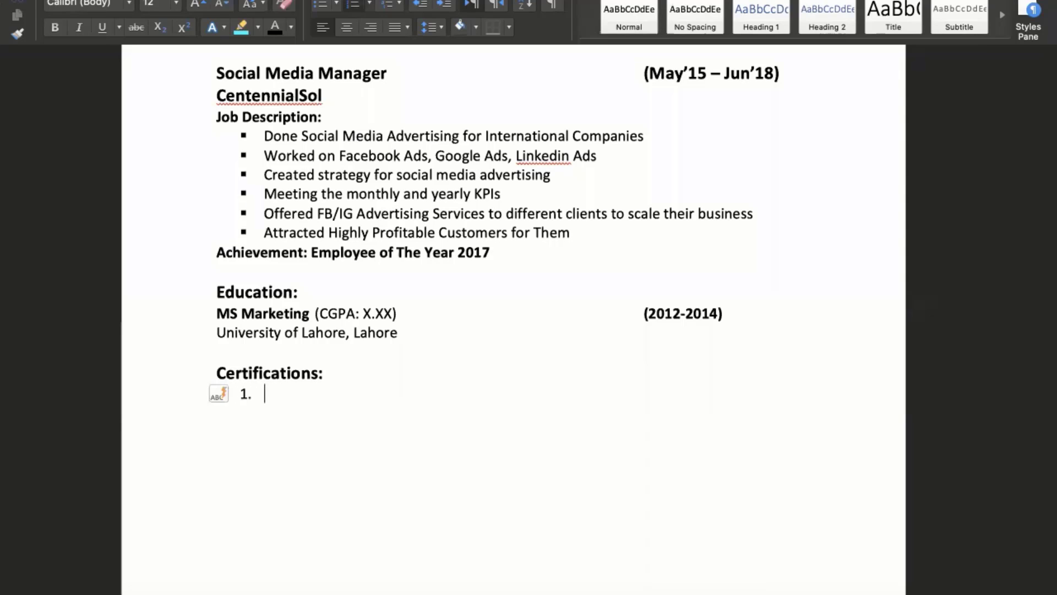
type(" Google D")
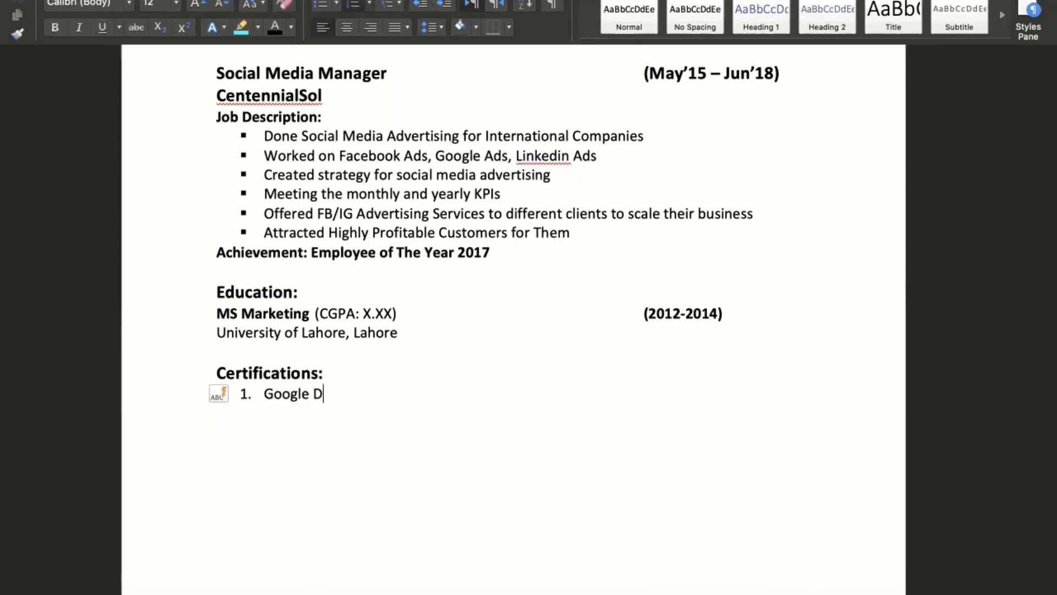
type("ata Studio")
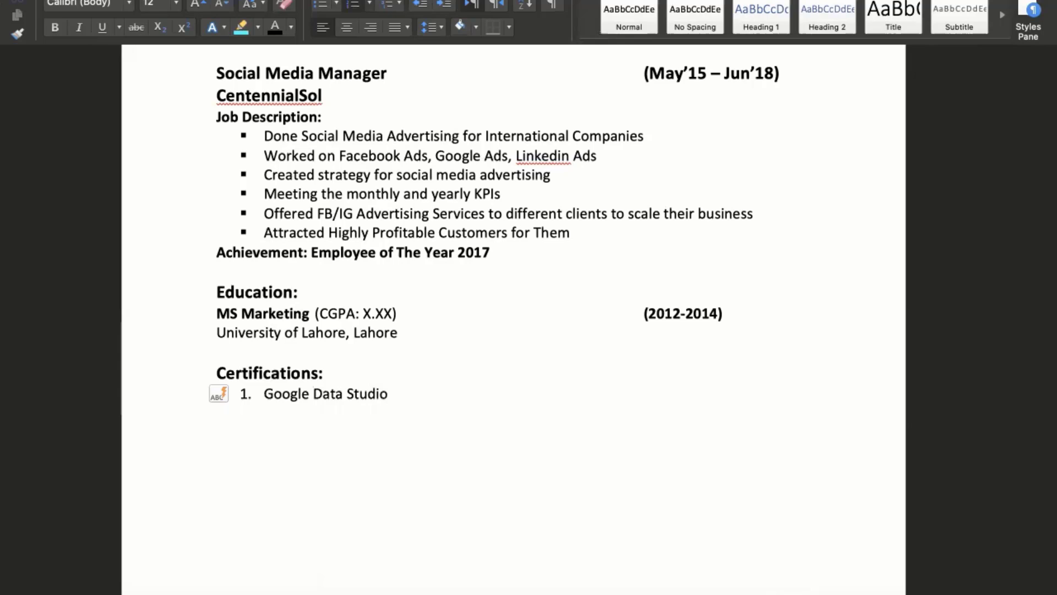
type(", Google, 20")
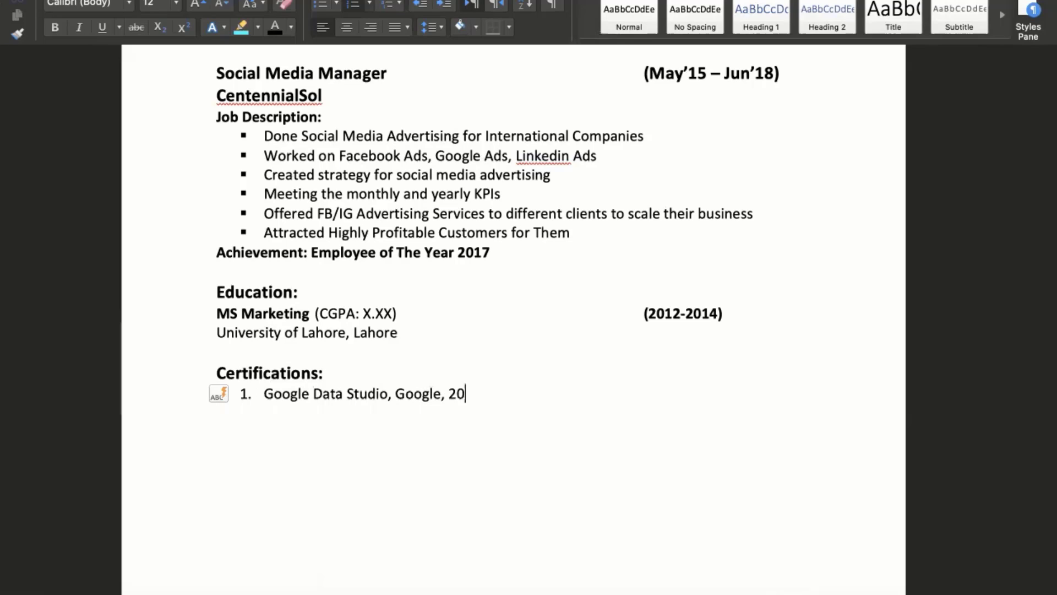
type("21")
key("Return")
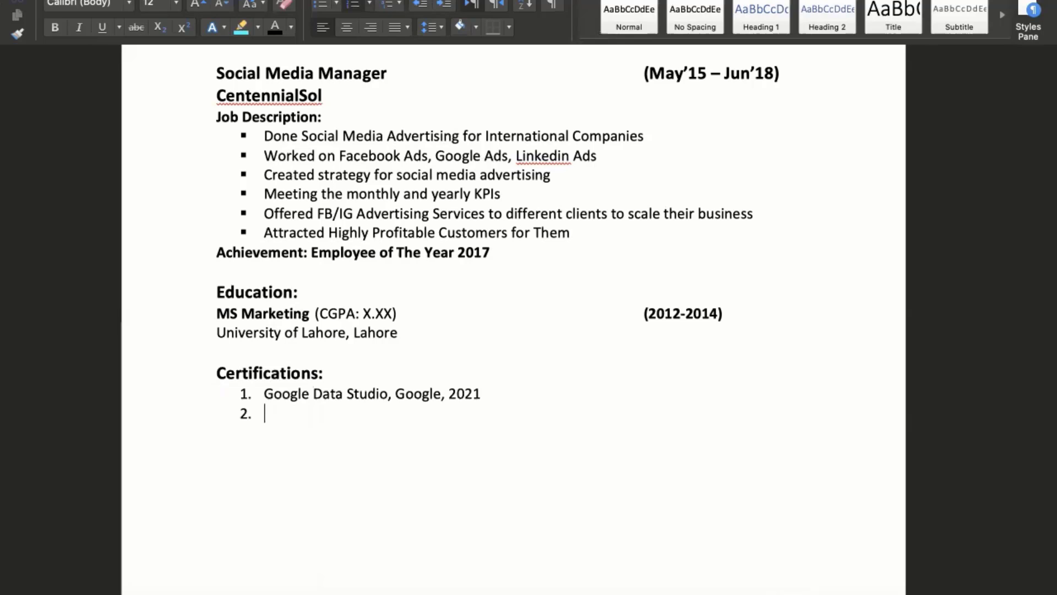
Step: Enter "Google Search, Google, 2019" as the second certification and start a third list item
type("Google Search")
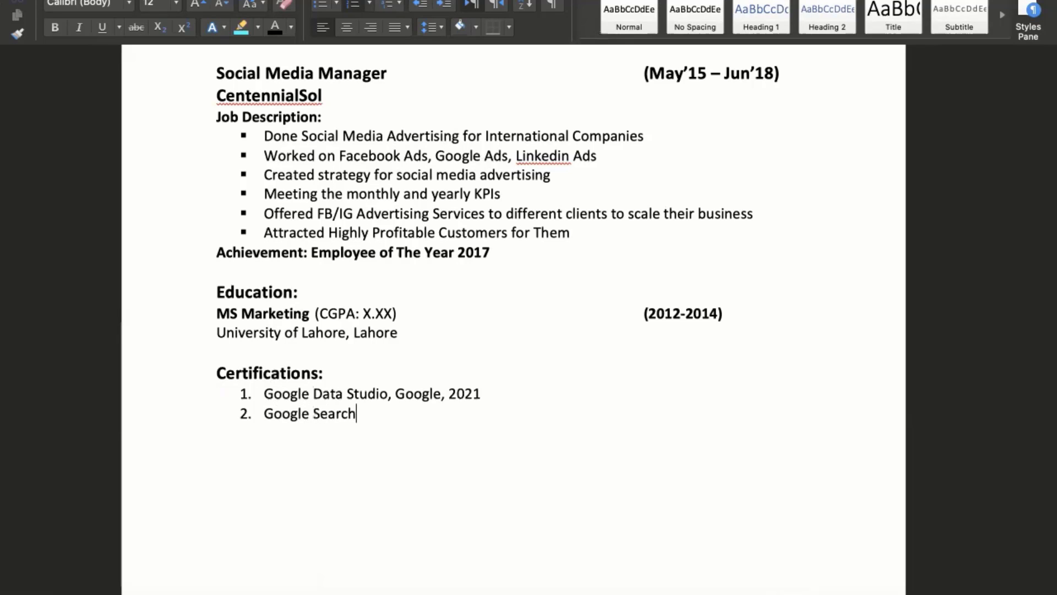
type(", Google")
key("BackSpace")
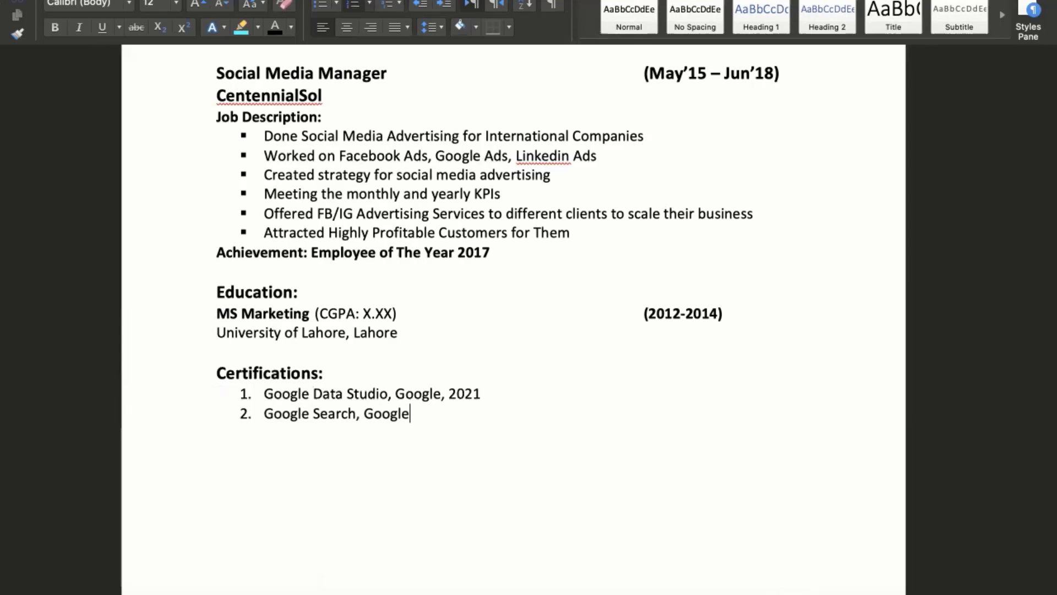
type(", 20")
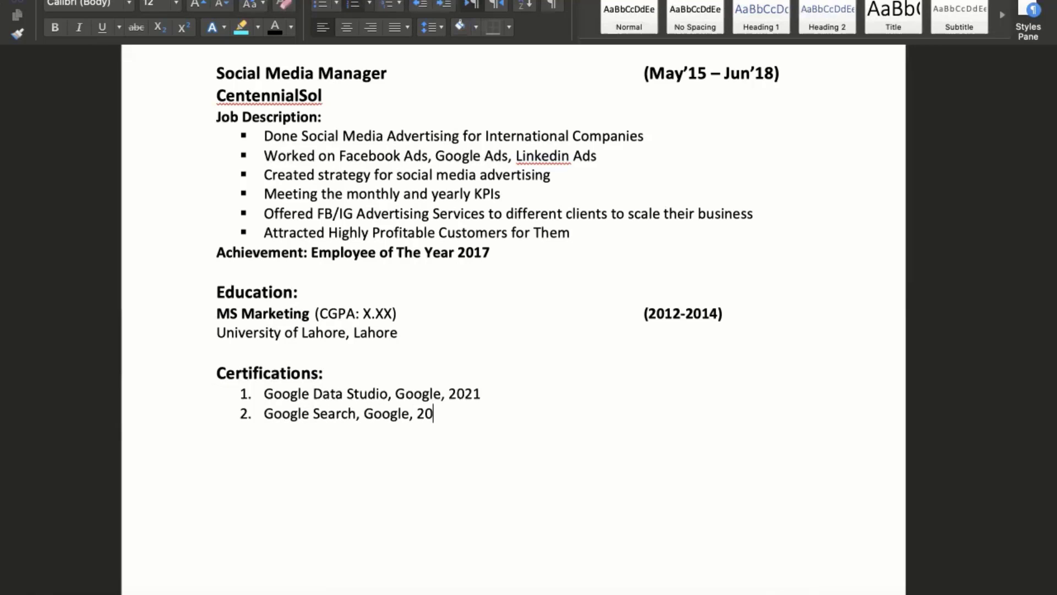
type("19")
key("Return")
Step: Enter "Google Display, Google, 2019" as the third certification and end the numbered list
type("Google ")
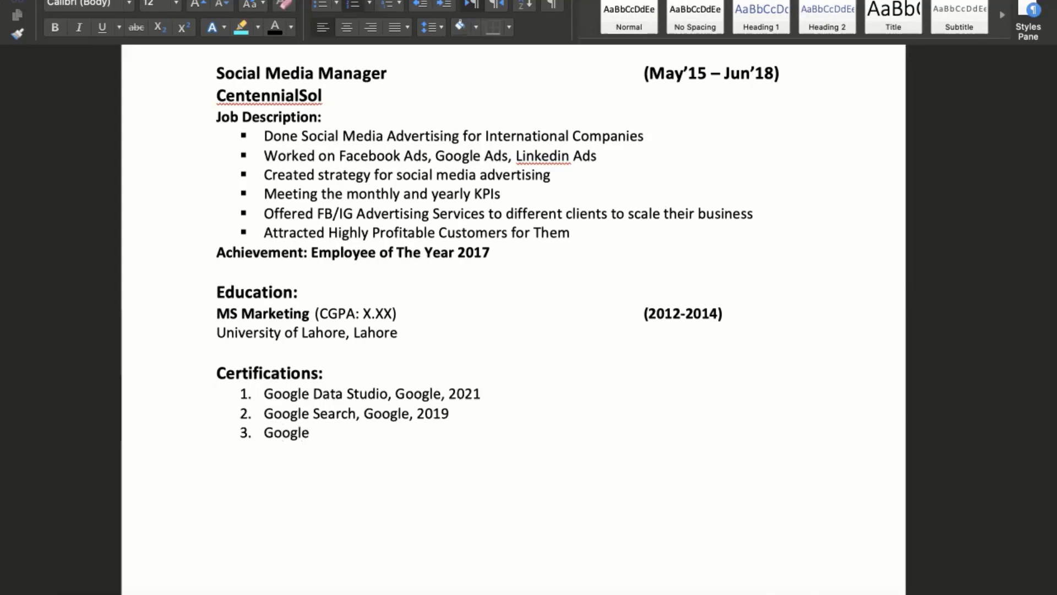
type("Display")
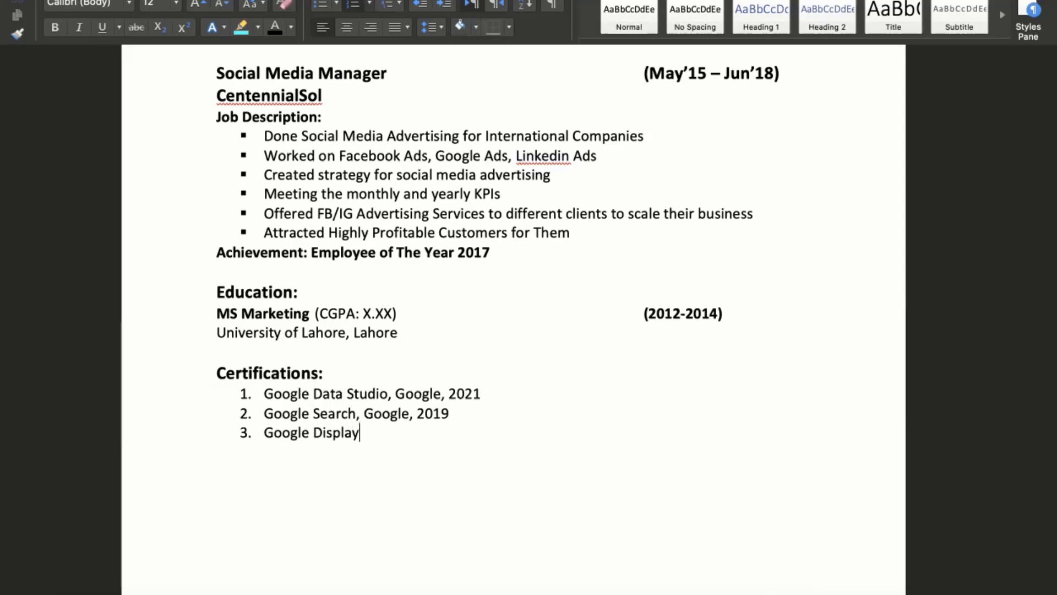
key("BackSpace")
type(", Google, 2019")
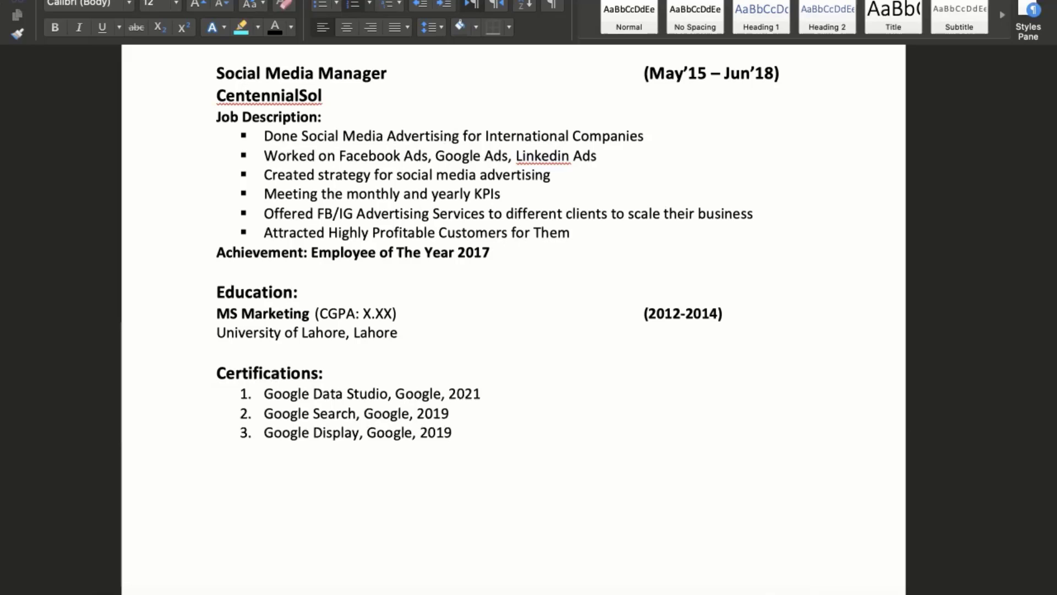
key("Return")
key("Return")
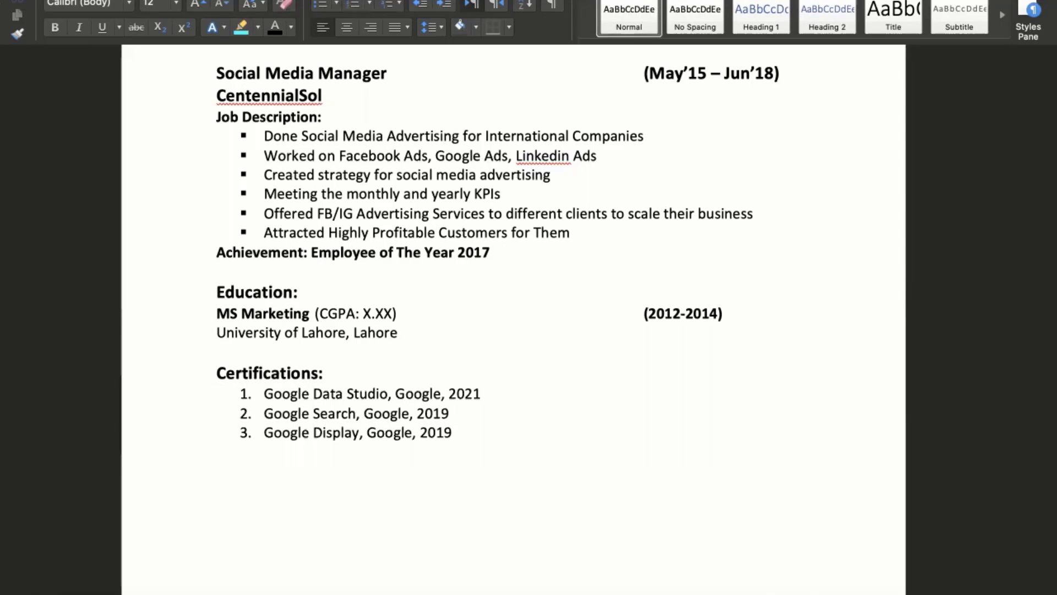
Step: Copy the "Certifications:" heading and paste it below the numbered list, leaving a blank line between
left_click(192, 376)
key("super+c")
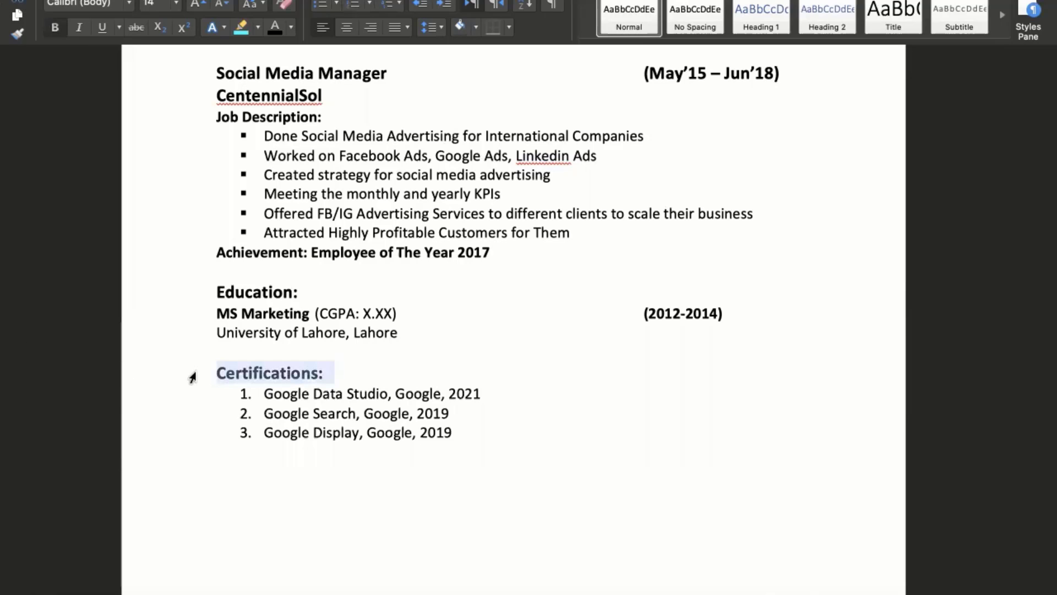
left_click(235, 490)
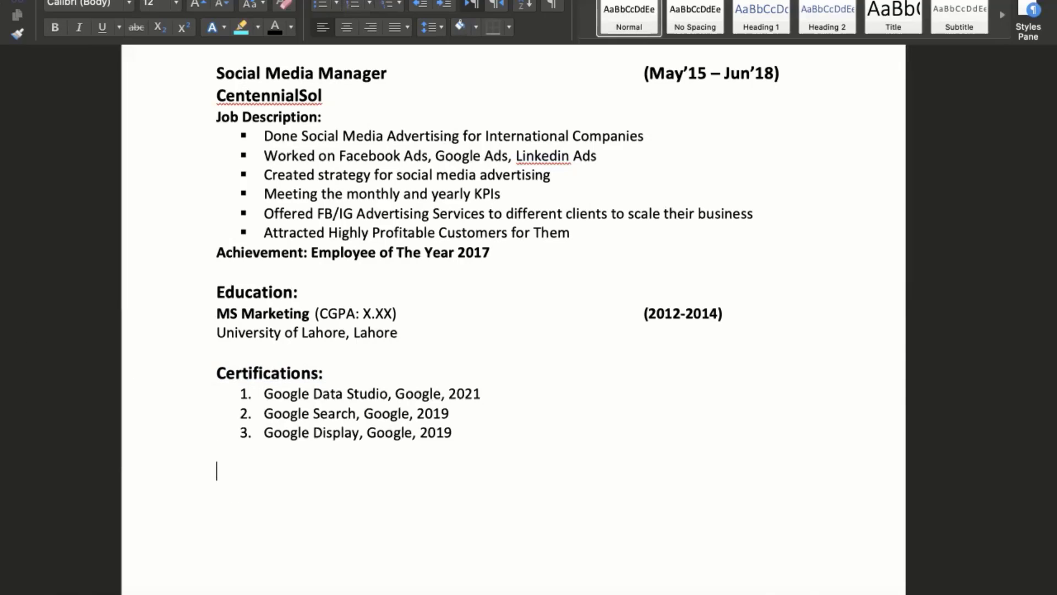
key("super+v")
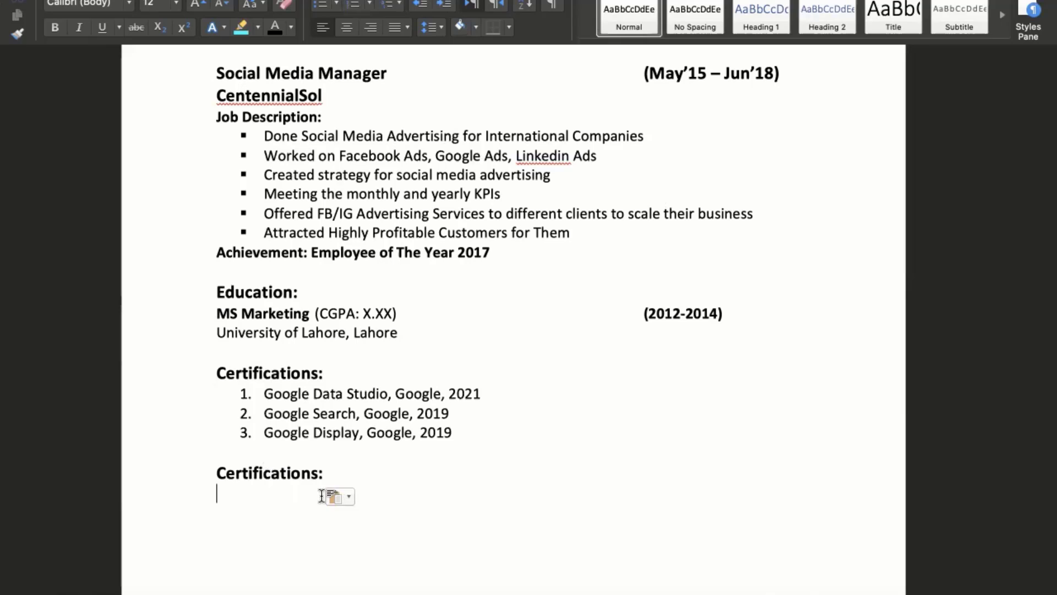
Step: Change the pasted lower heading to "Publications:" and leave an empty line beneath it
left_click_drag(317, 474, 206, 470)
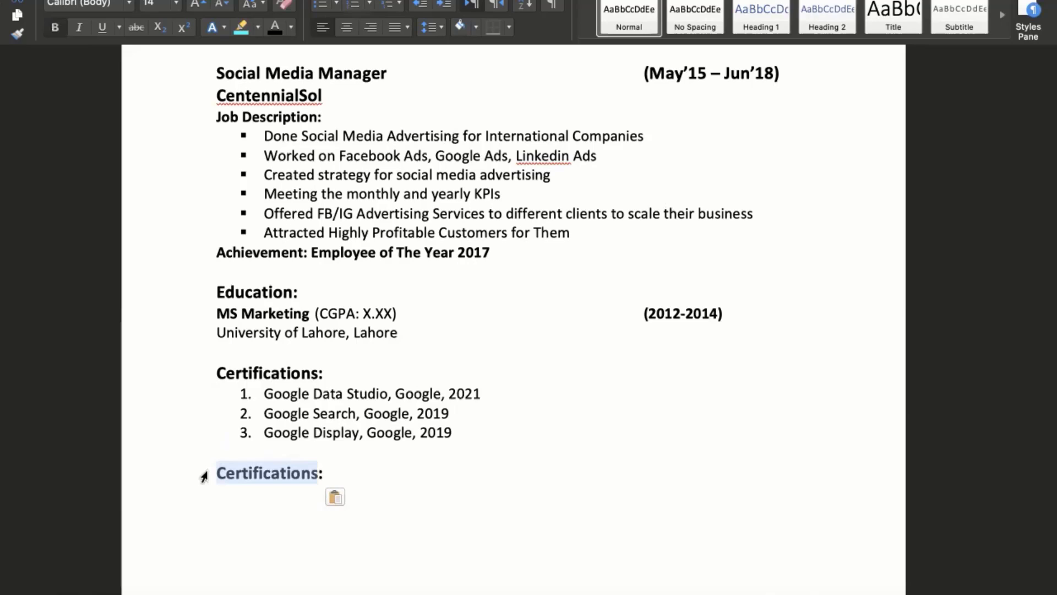
type("Publi")
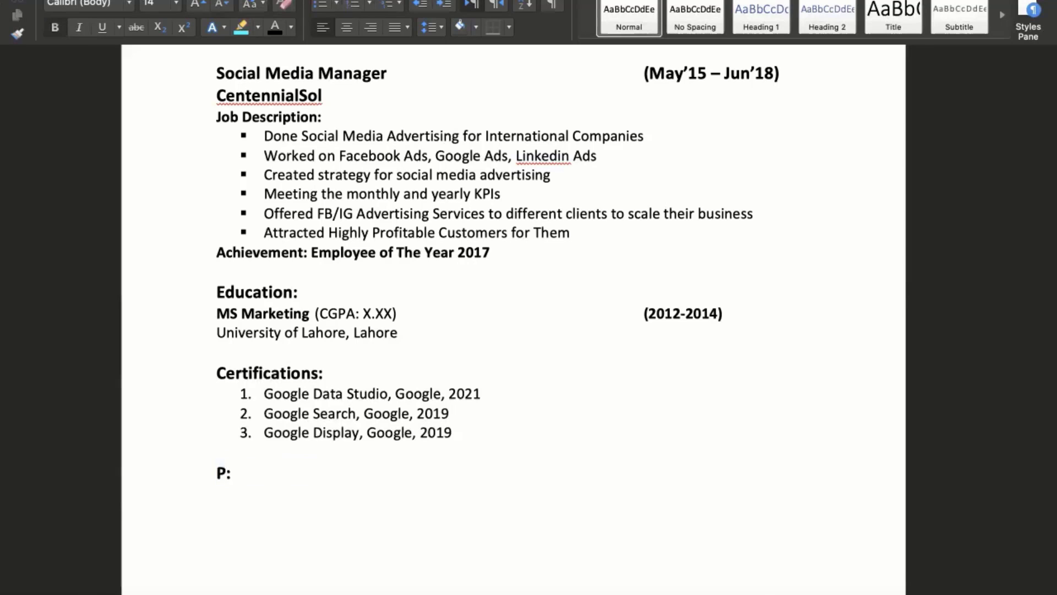
type("cations")
key("End")
key("Return")
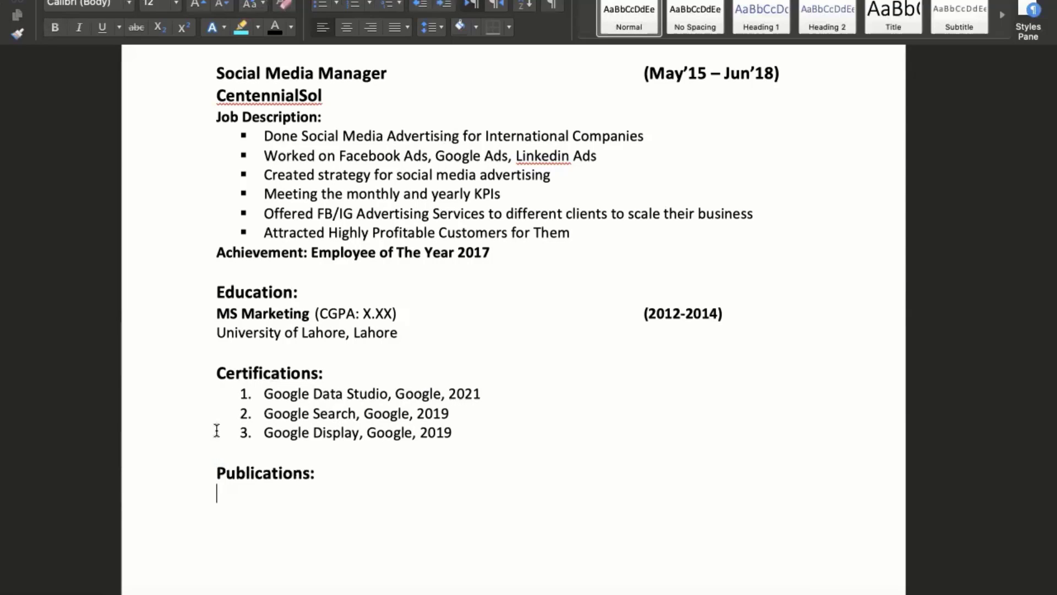
key("Return")
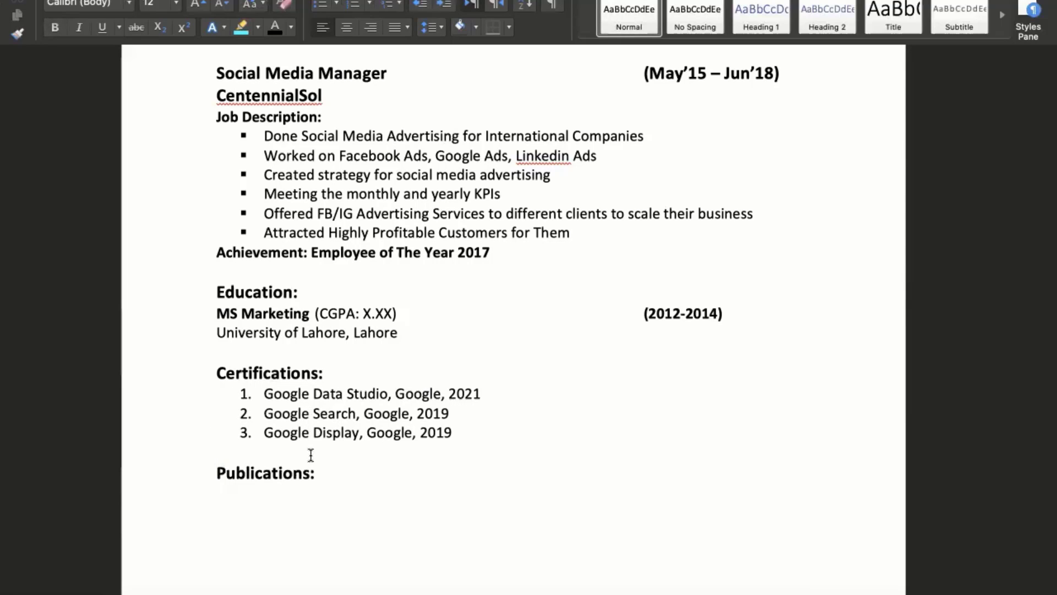
Step: Duplicate the "Publications:" heading below the empty line and change the copy to "Reference:"
left_click(310, 473)
left_click_drag(309, 472, 247, 475)
key("cmd+c")
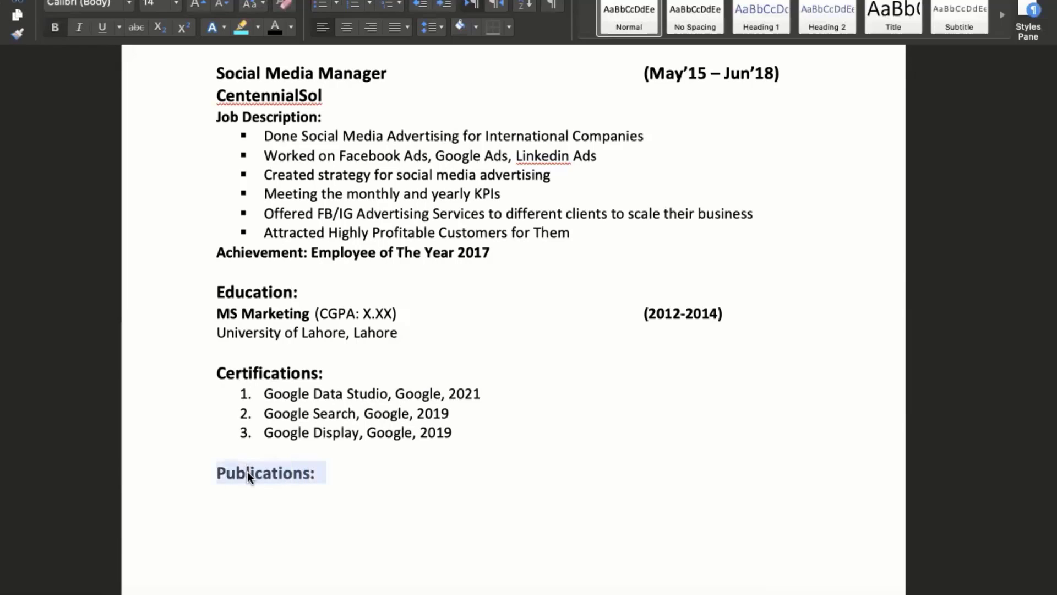
left_click(264, 515)
key("cmd+v")
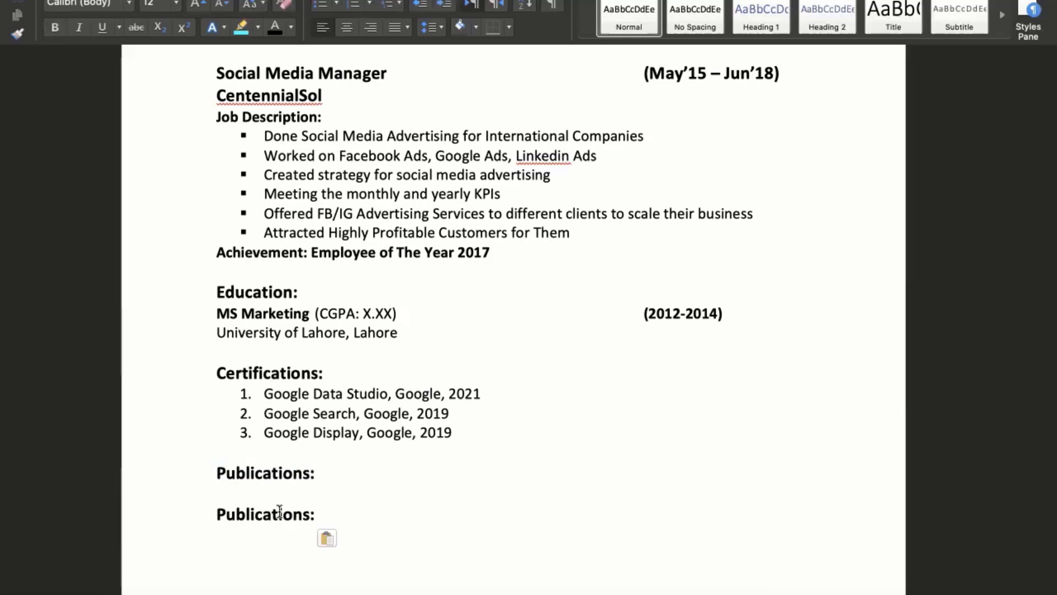
left_click_drag(310, 515, 216, 511)
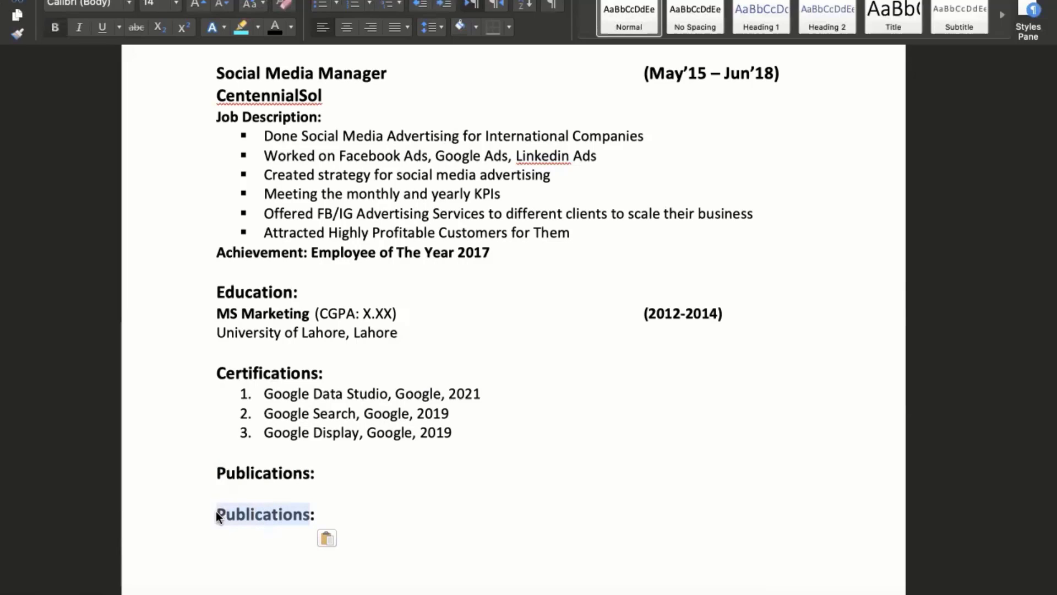
type("Reference:")
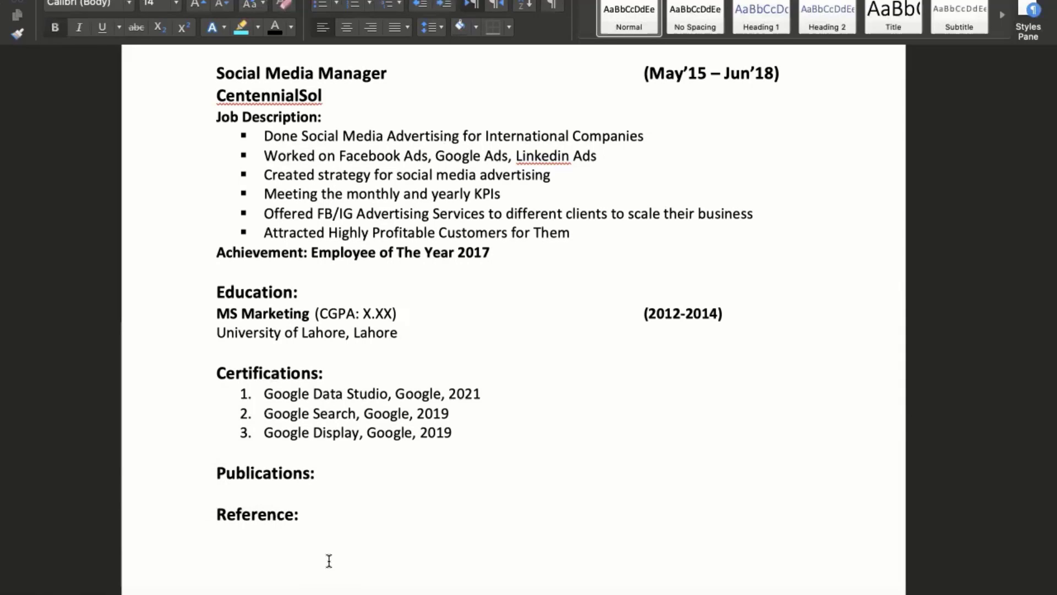
Step: Enter "Will be furnished on demand" on the line under the Reference heading
left_click(329, 560)
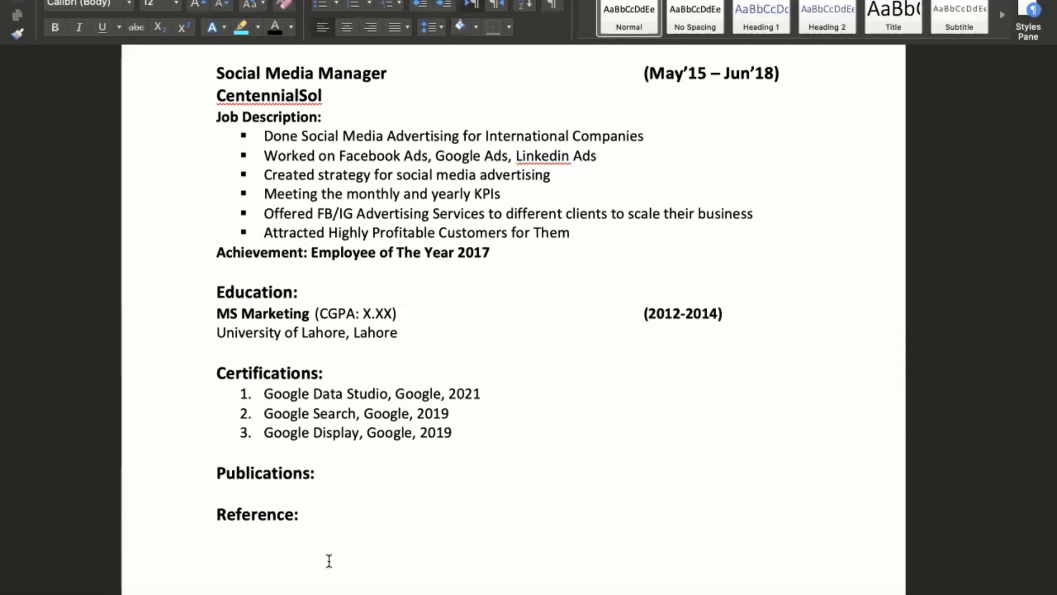
type("will be furn")
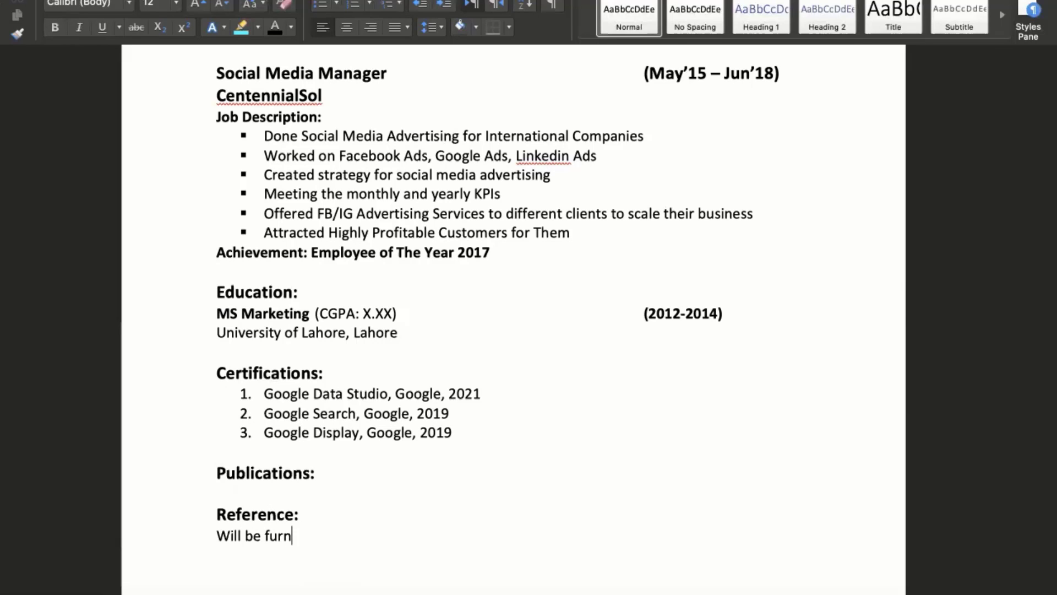
type("ished on demand")
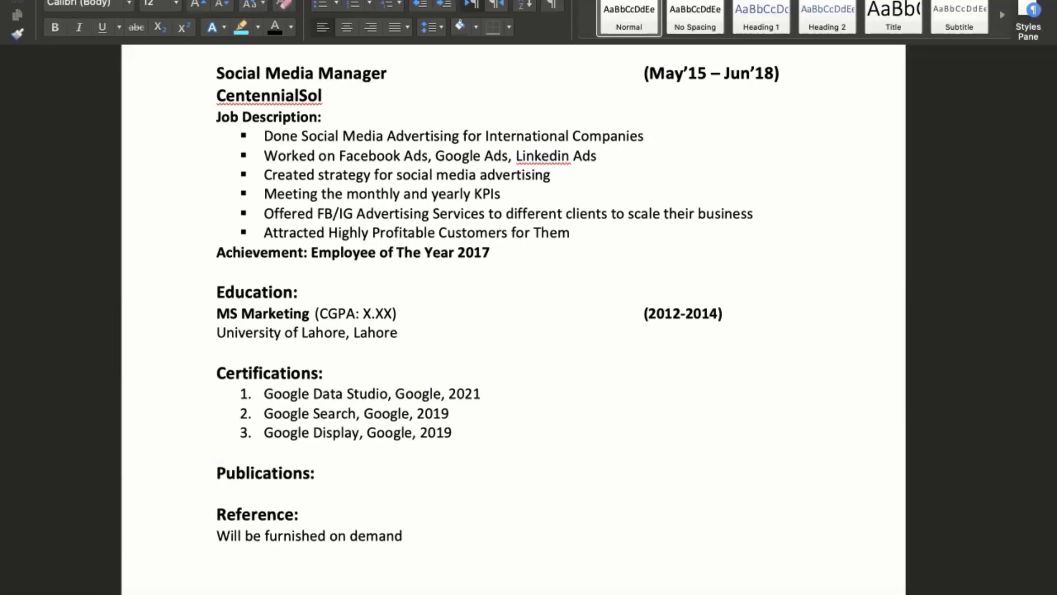
scroll(422, 354, "down", 3)
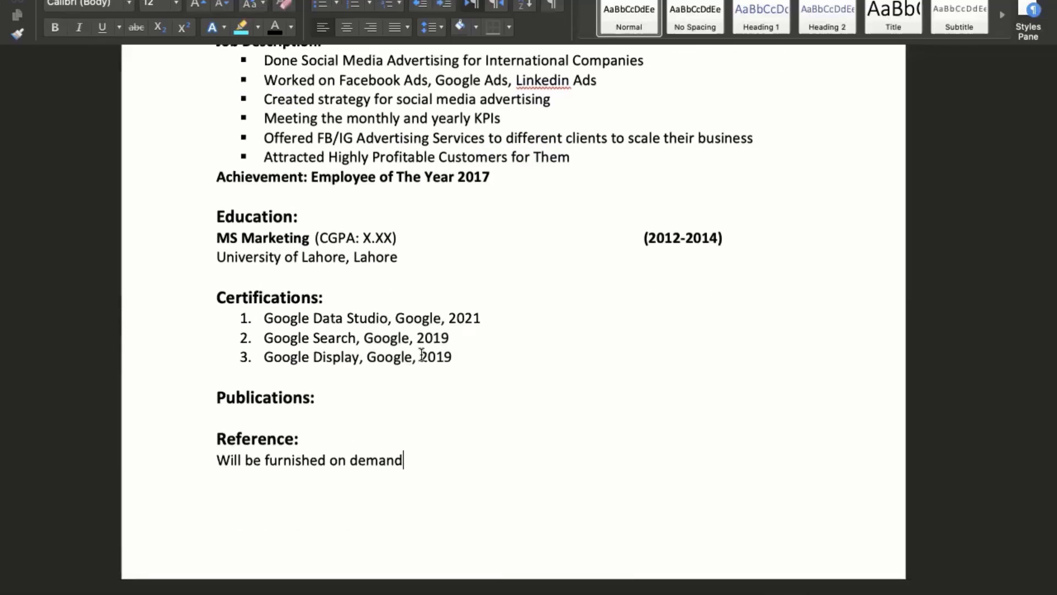
scroll(421, 354, "up", 7)
scroll(421, 354, "up", 1)
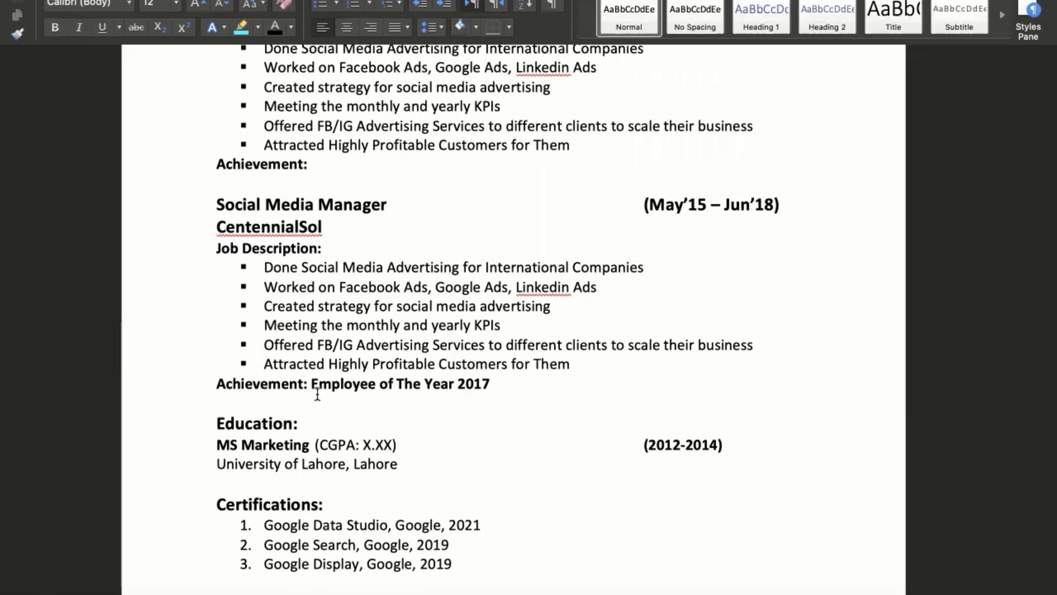
Step: Review the finished CV from the contact header and Summary through Experience, Education, Certifications and Publications to the Reference section
scroll(331, 355, "down", 8)
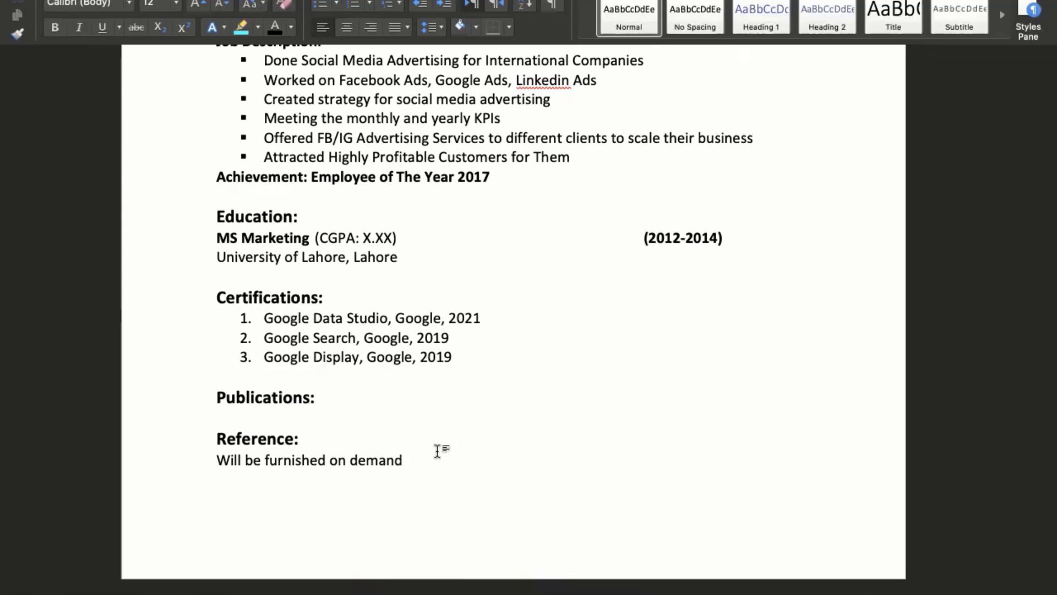
scroll(437, 451, "up", 10)
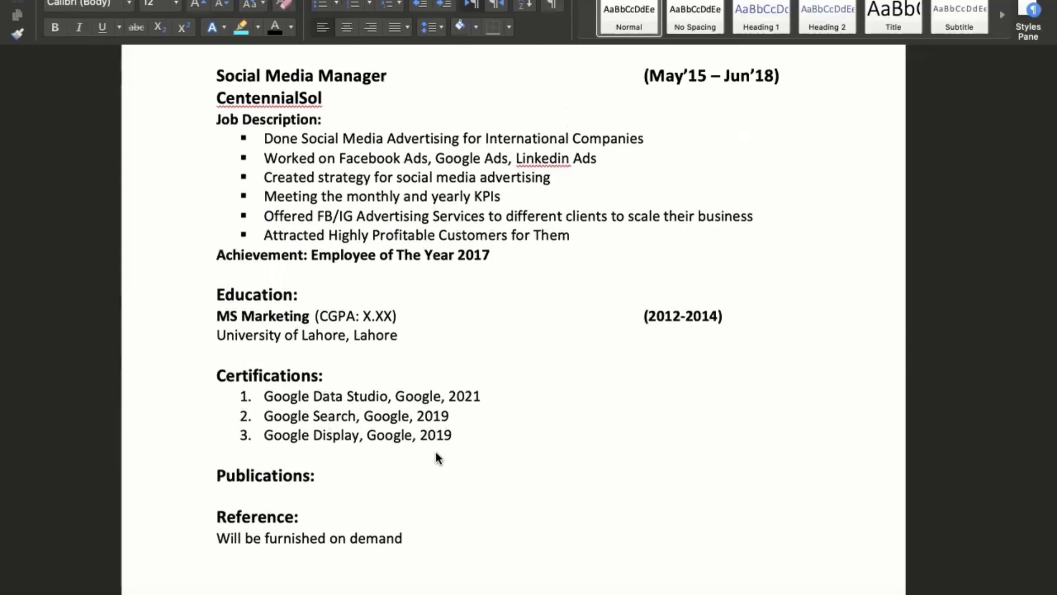
scroll(436, 456, "up", 1)
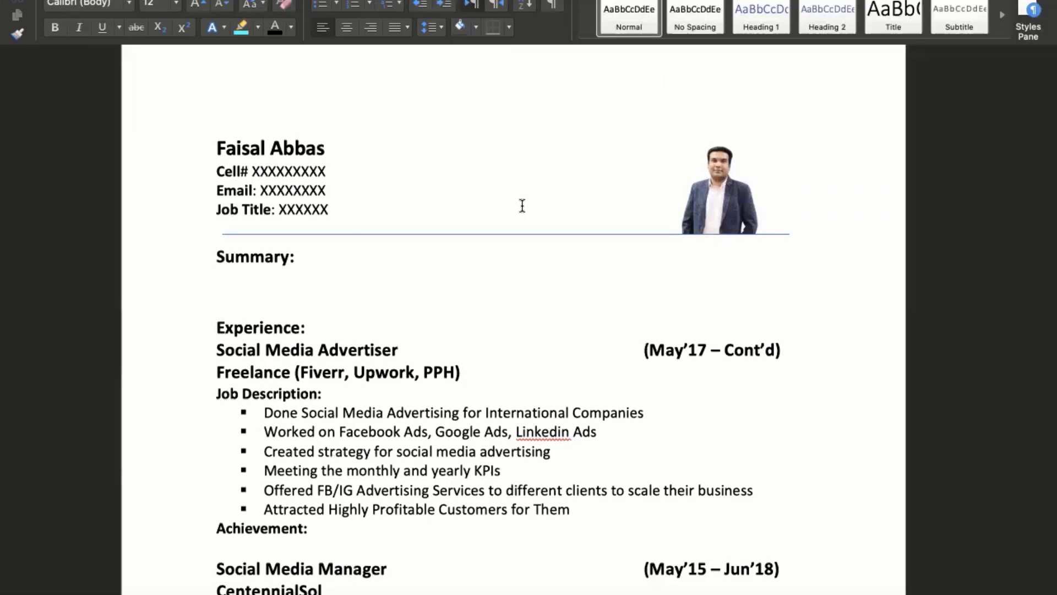
scroll(357, 243, "down", 1)
scroll(357, 245, "down", 15)
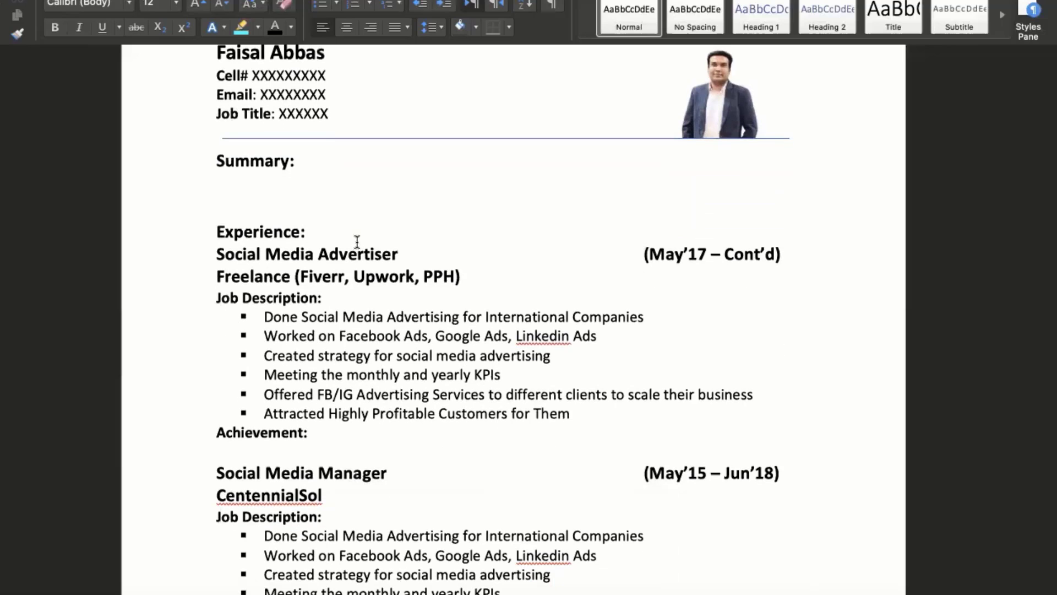
scroll(357, 246, "down", 3)
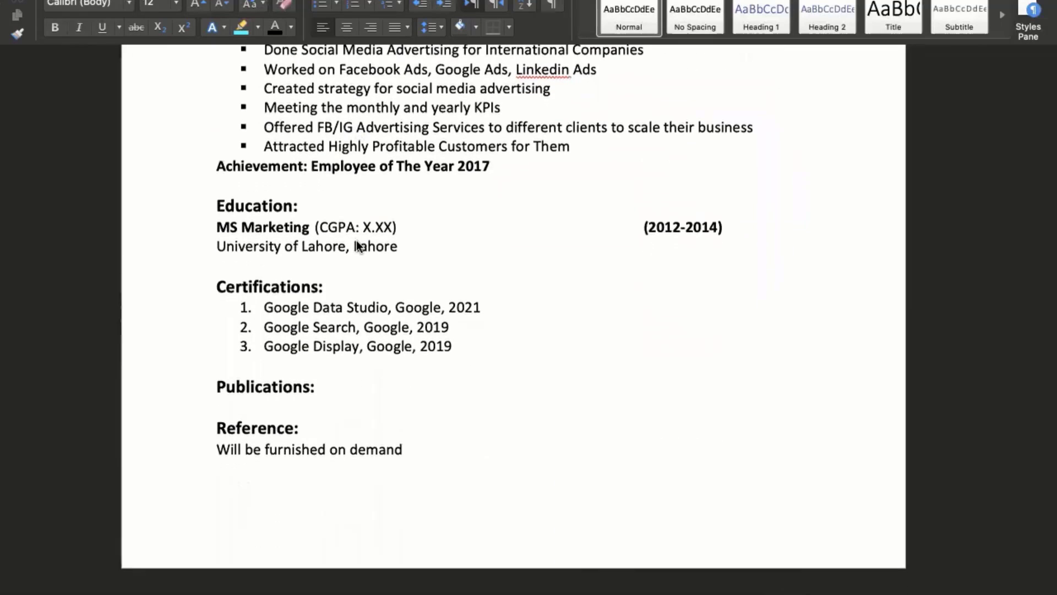
scroll(357, 245, "up", 5)
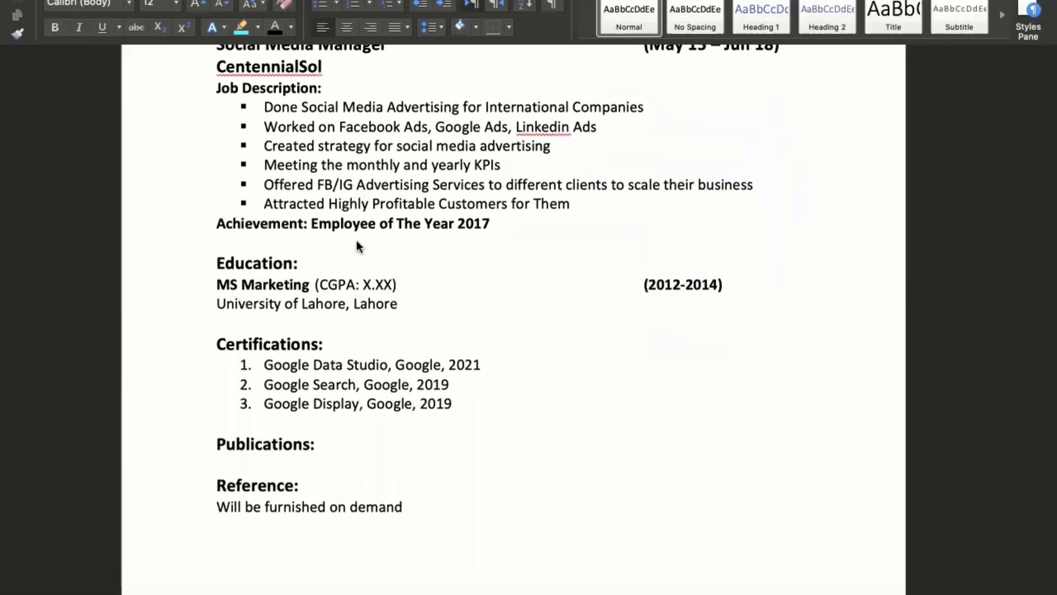
scroll(357, 246, "up", 13)
scroll(356, 240, "up", 1)
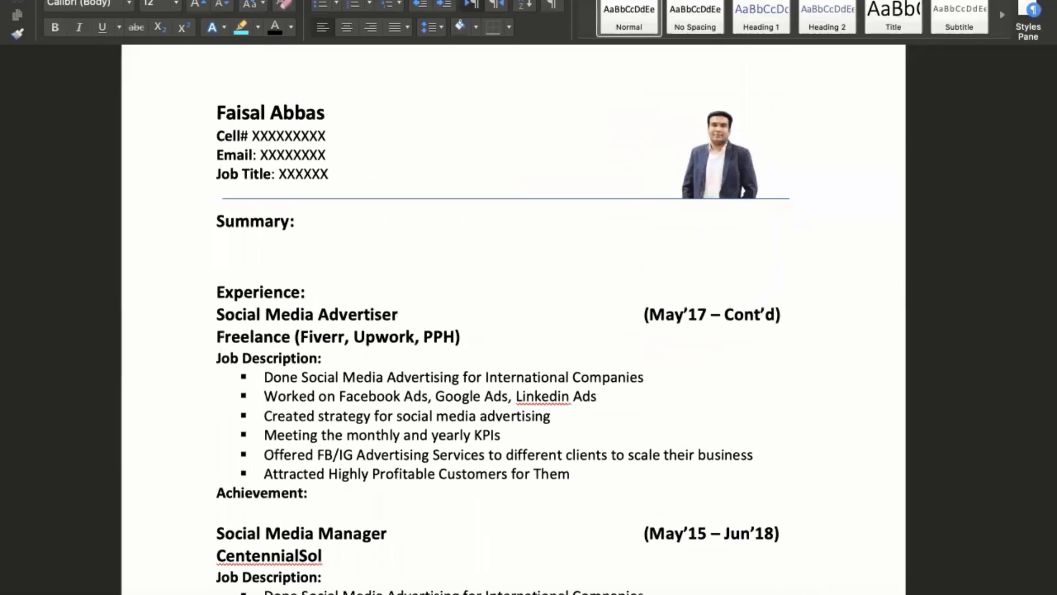